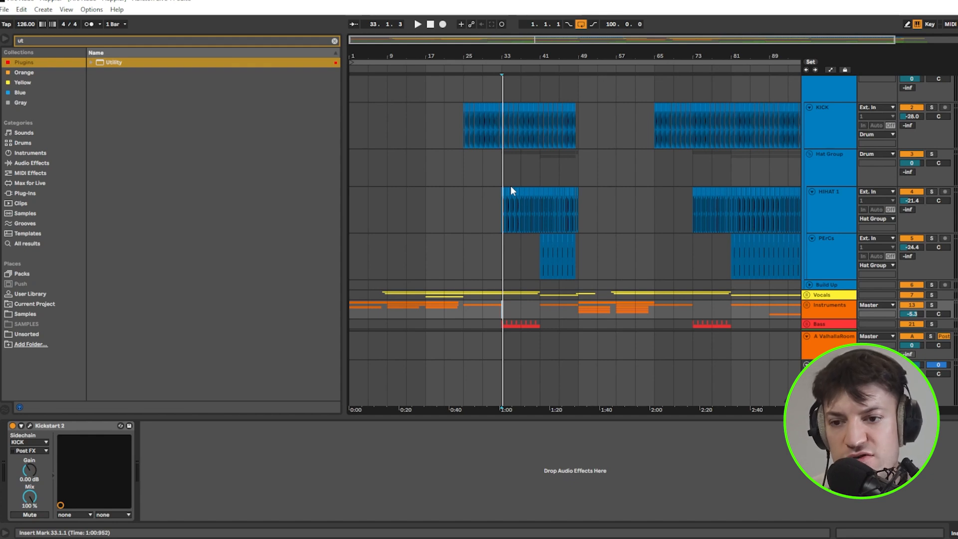
Step: Set the insert marker at bar 25 on the KICK track and adjust the track's mixer volume to about -27.5 dB
left_click(480, 138)
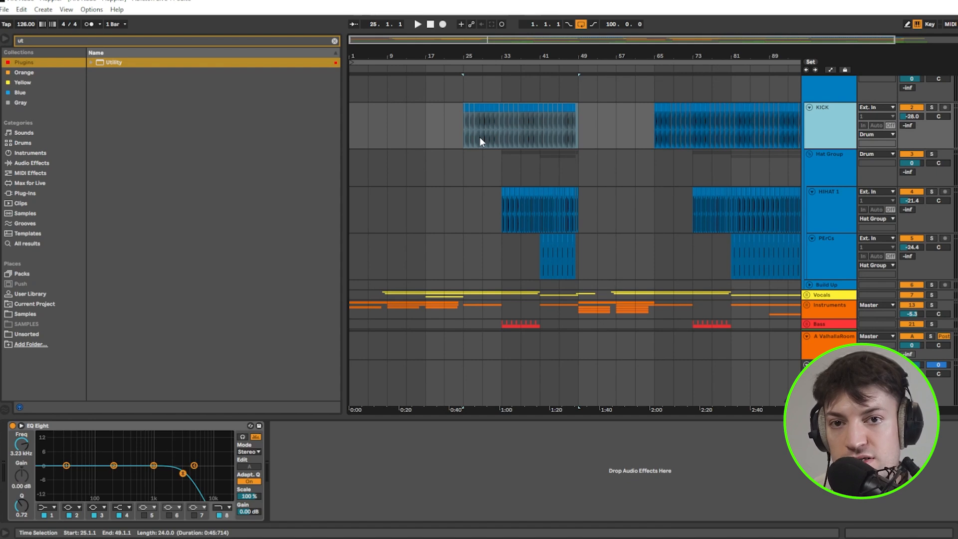
left_click(459, 139)
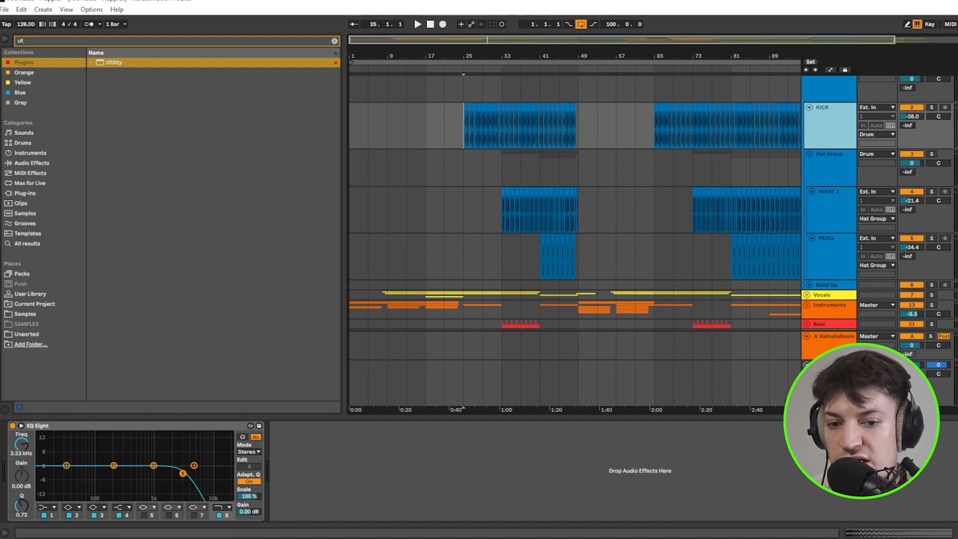
key("Tab")
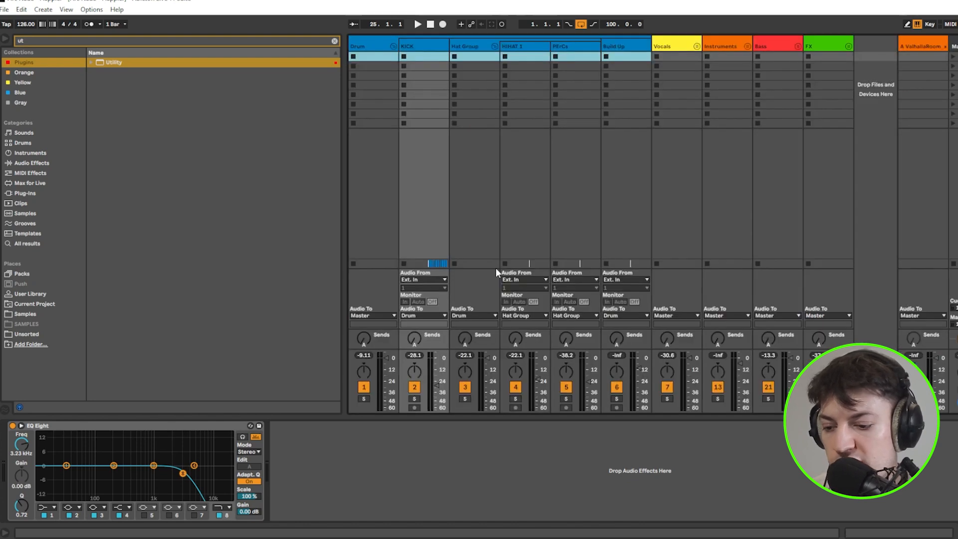
left_click_drag(442, 386, 436, 384)
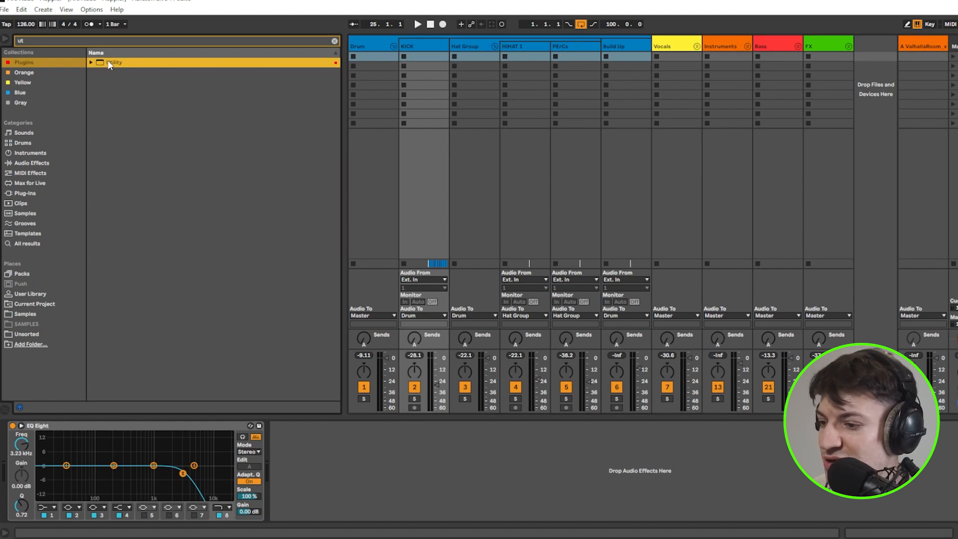
Step: Try a Utility device before EQ Eight on the KICK track and delete it from the chain
left_click_drag(14, 470, 61, 460)
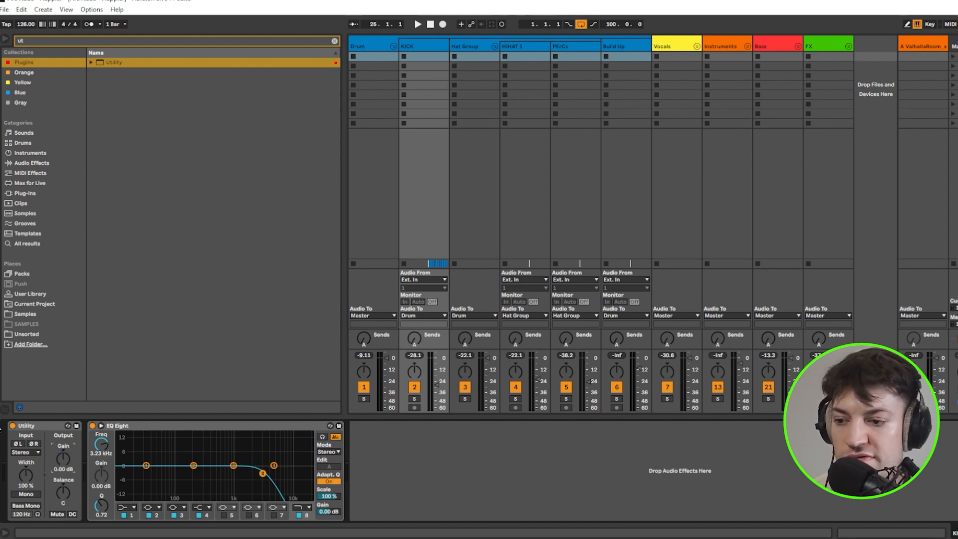
left_click(31, 425)
key("Delete")
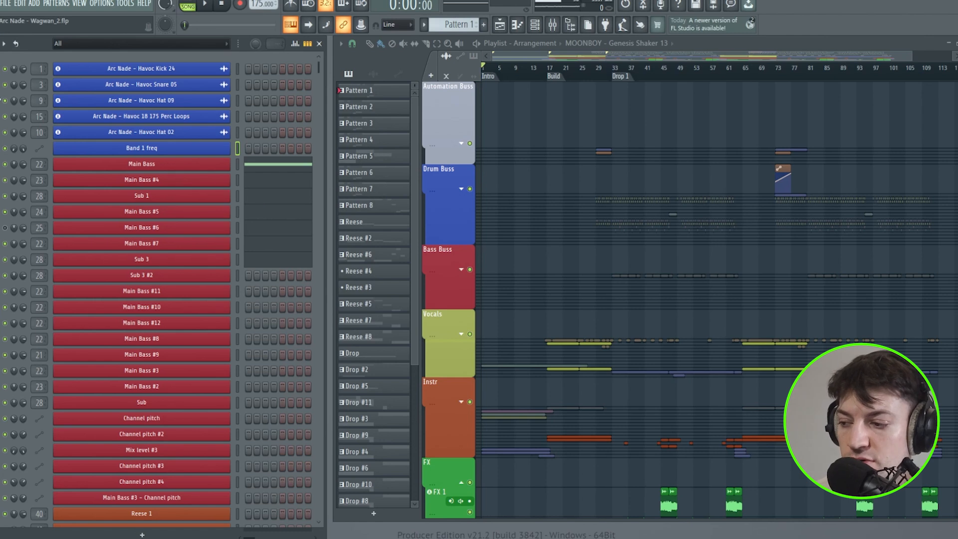
Step: Switch to FL Studio and examine the channel volume knobs and the mixer track faders
left_click_drag(22, 69, 23, 115)
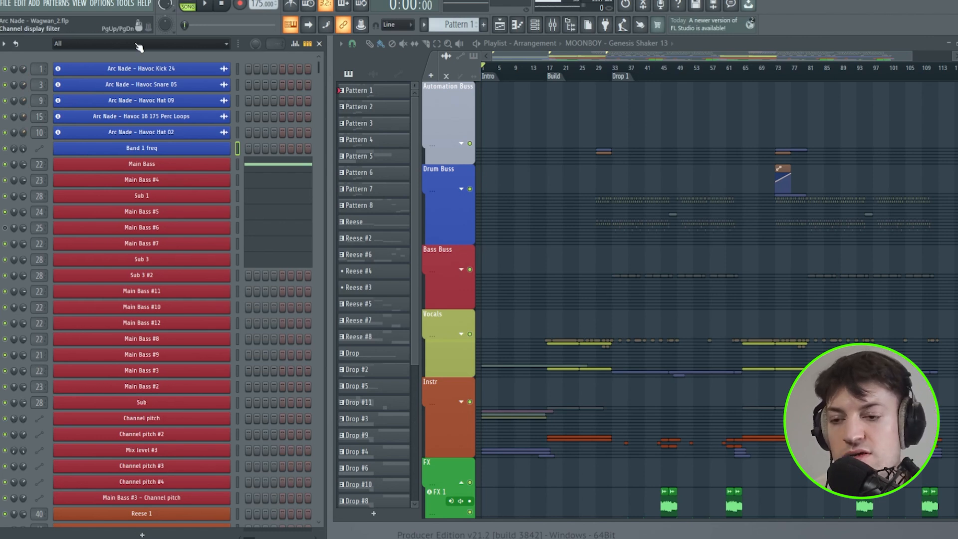
left_click(554, 26)
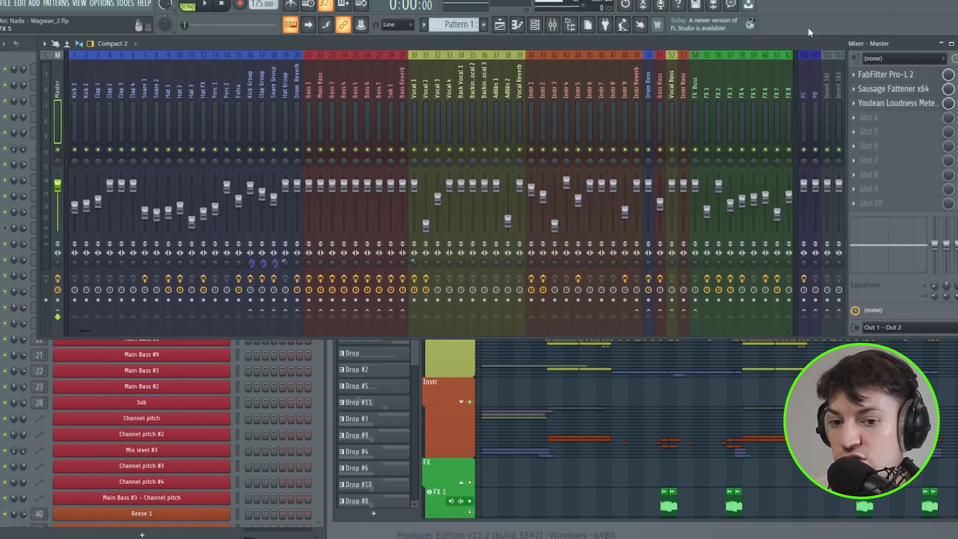
left_click(941, 44)
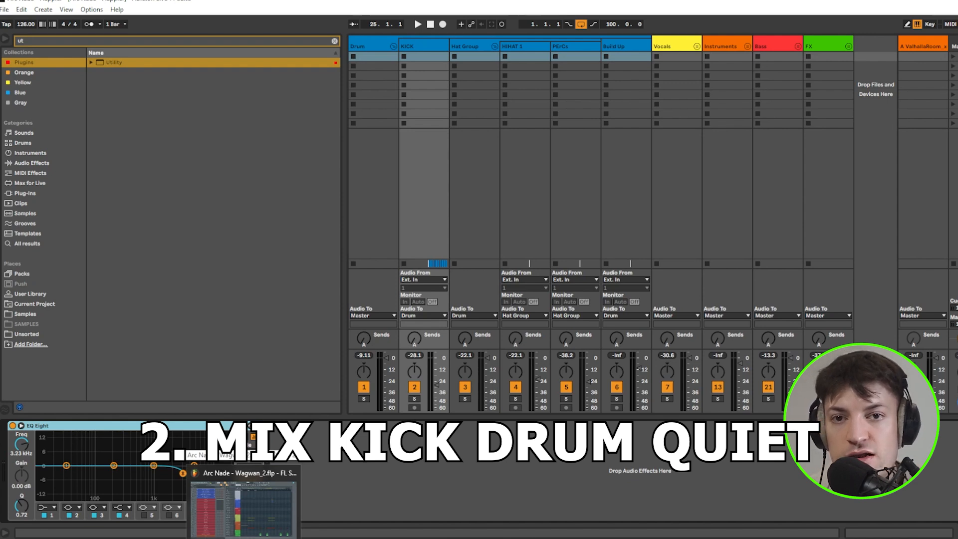
Step: Return to Ableton Live, solo the KICK track and play it from bar 25 to check its mixer level
left_click(427, 58)
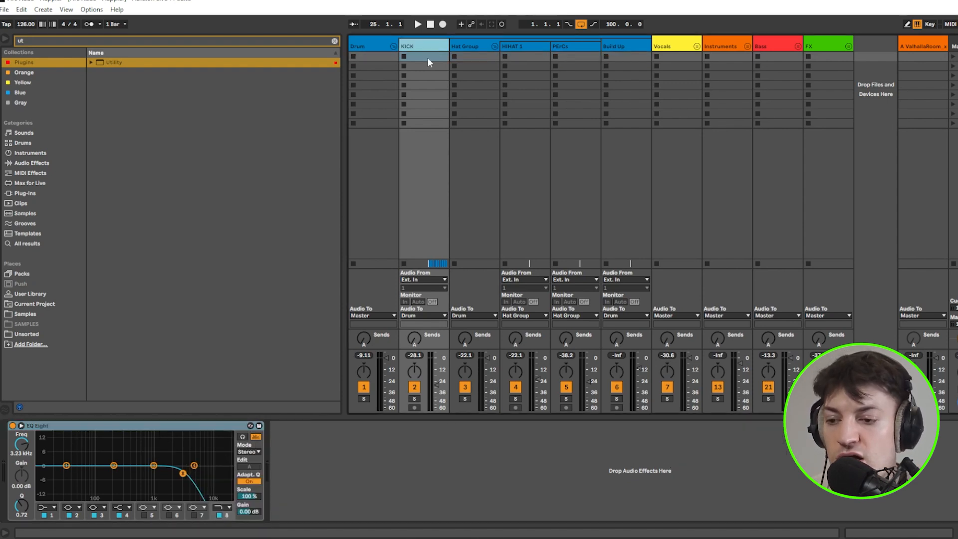
key("Tab")
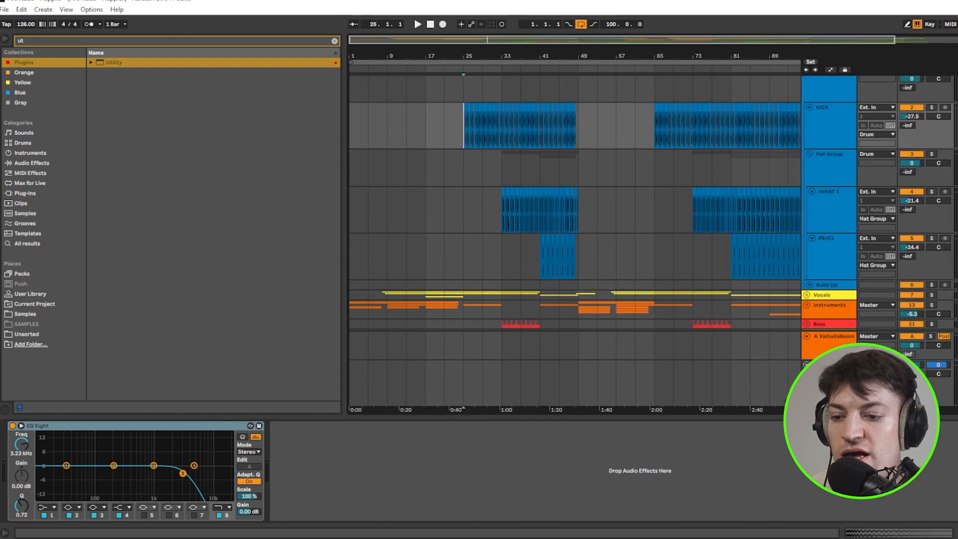
key("Tab")
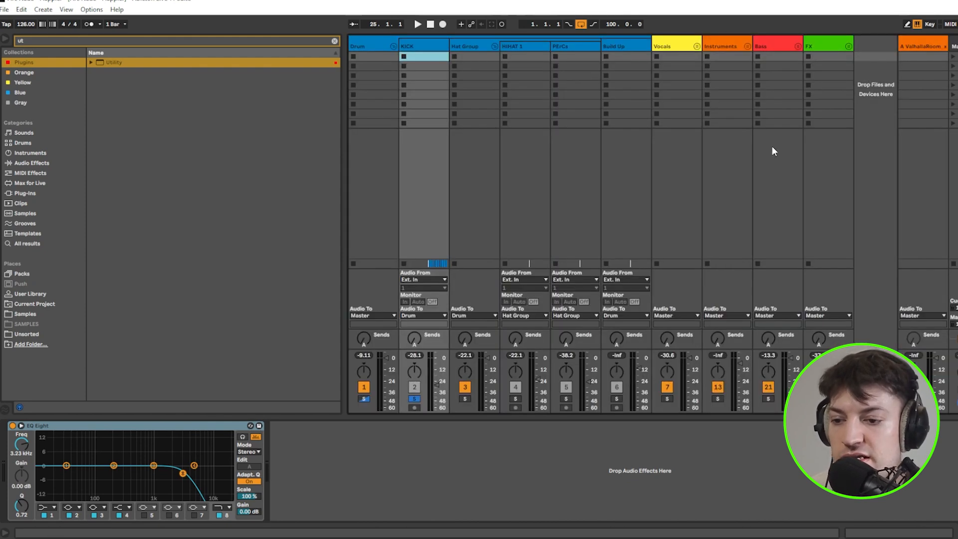
left_click(436, 43)
key("space")
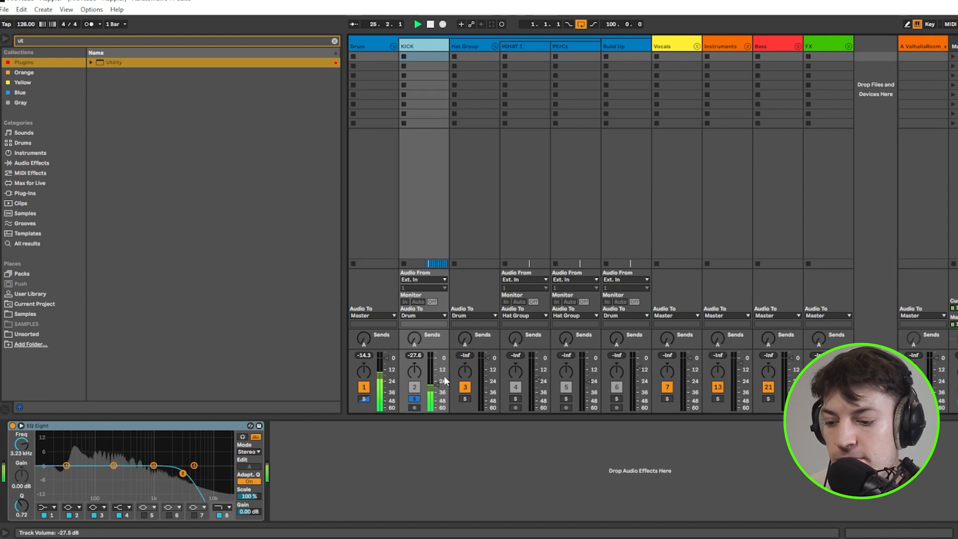
key("space")
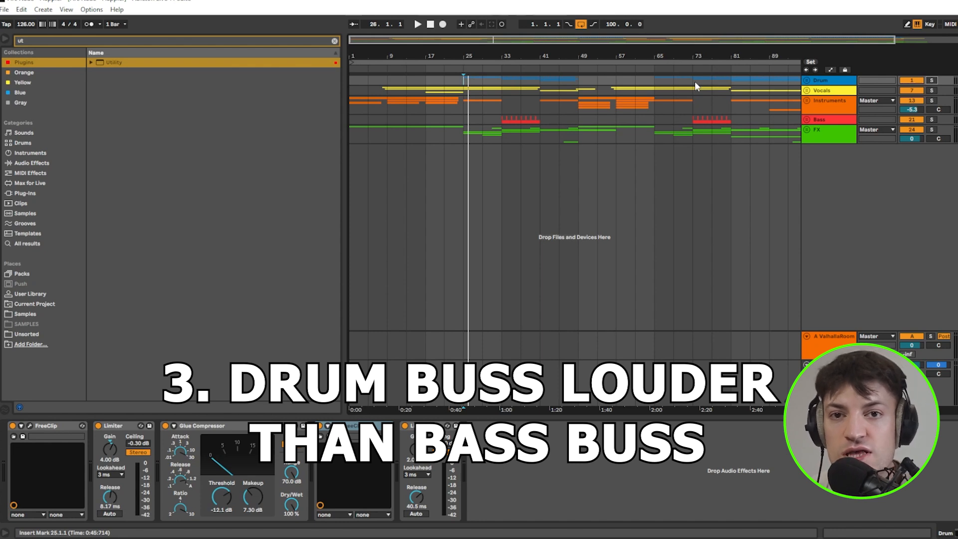
Step: Play the drop from bar 33 in the mixer view to compare the Drum and Bass group levels
left_click(508, 121)
key("Tab")
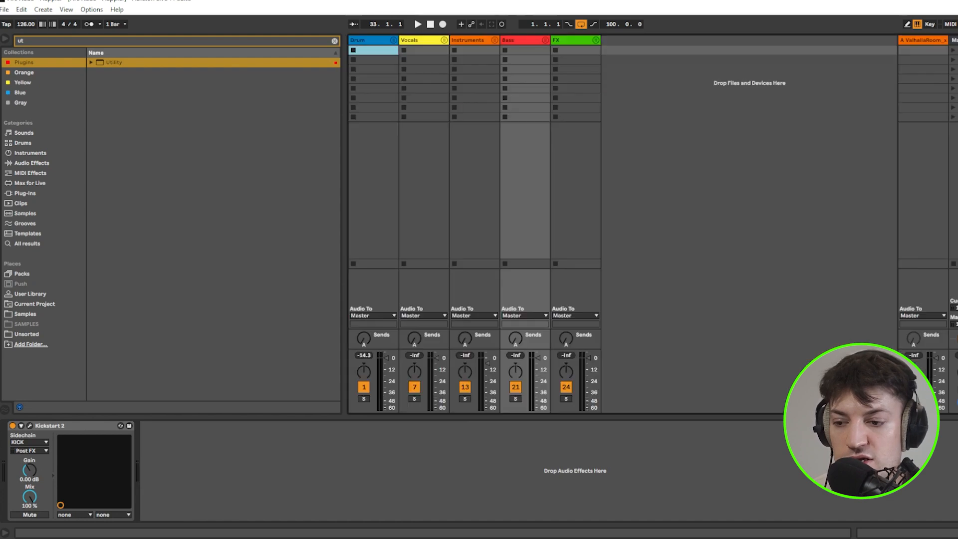
key("space")
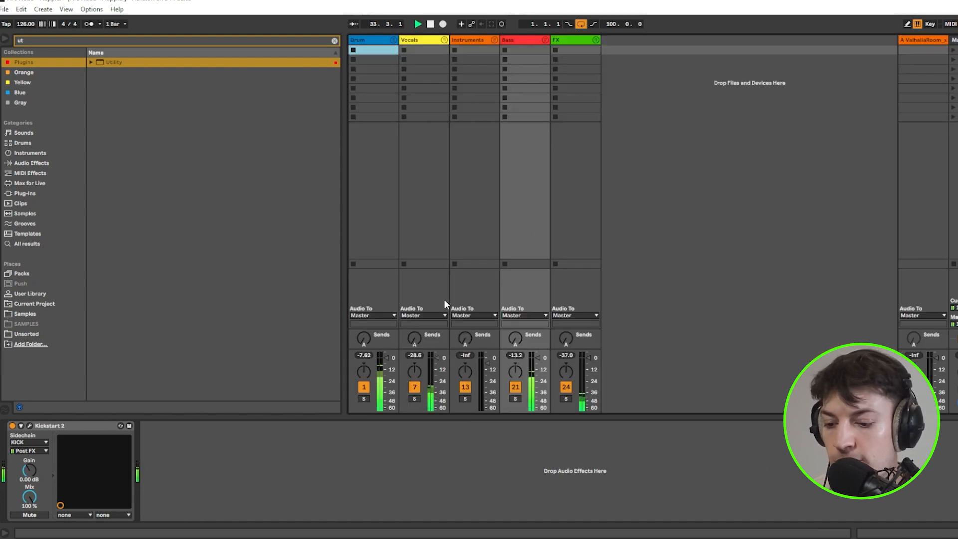
key("space")
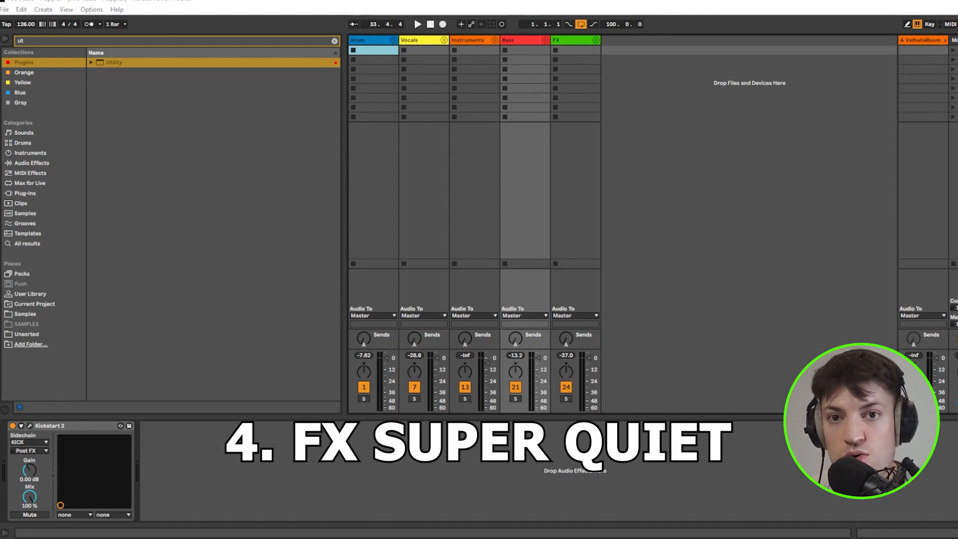
Step: Select the FX group and play the song from bar 33 to check the group's level in the mixer
key("Tab")
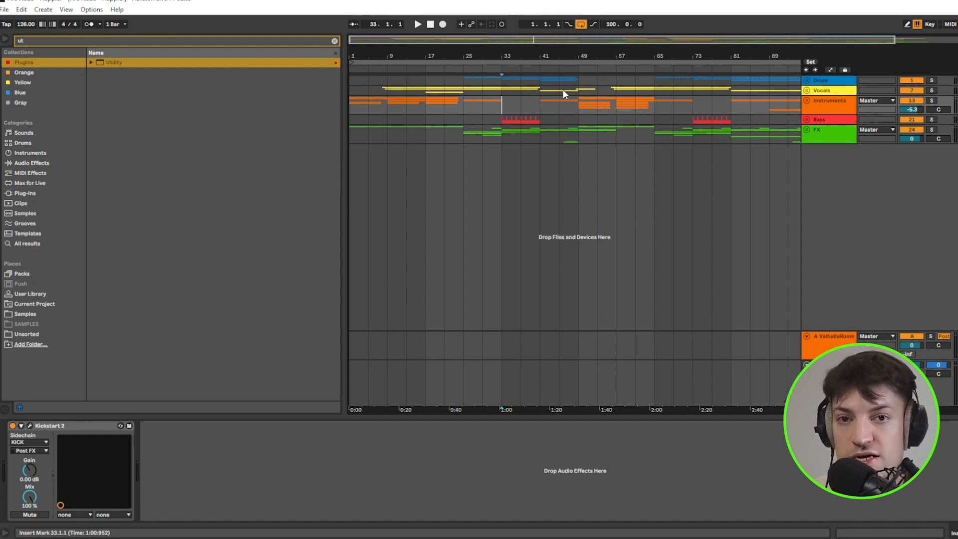
left_click(807, 129)
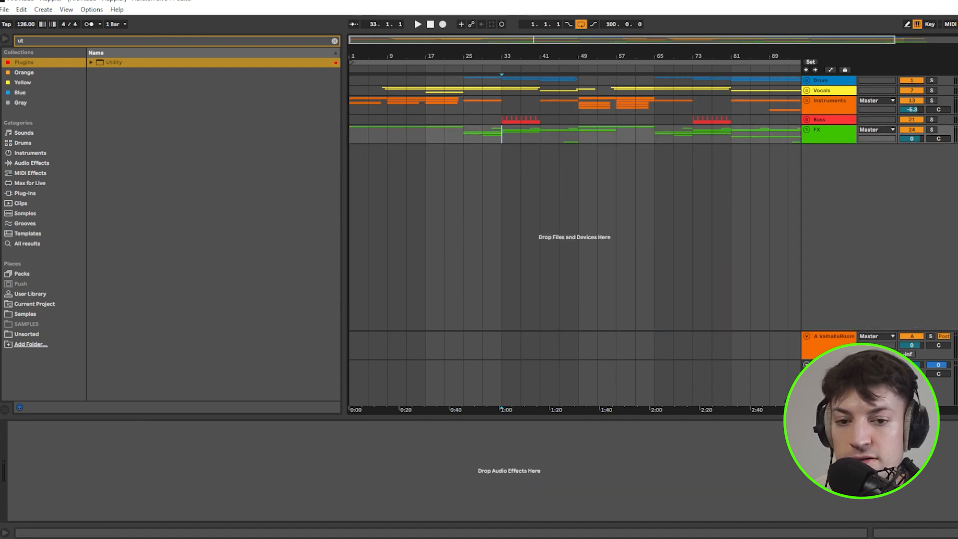
key("Tab")
key("space")
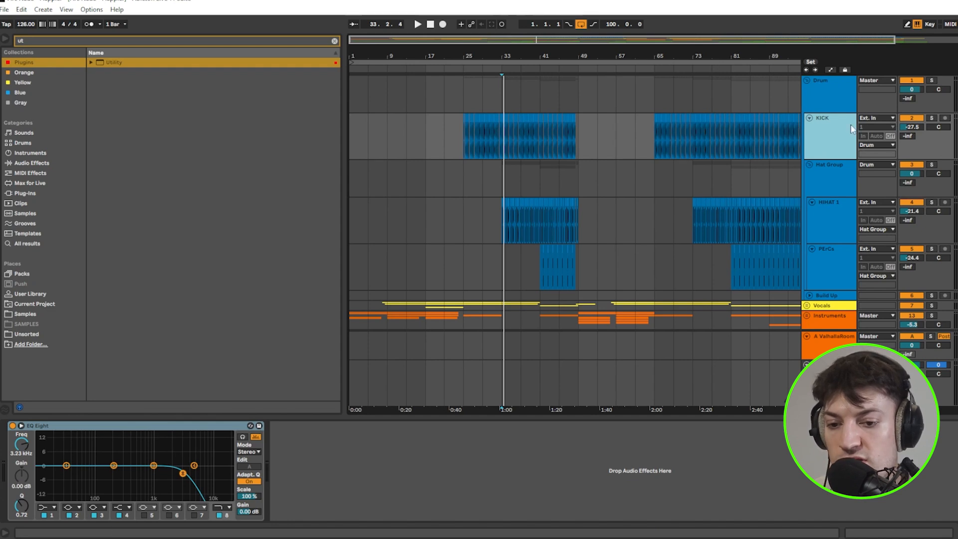
Step: Examine the EQ Eight curves on the hi-hat and percussion tracks inside the Hat Group
scroll(826, 219, "down", 1)
left_click(825, 227)
scroll(833, 231, "down", 3)
left_click(830, 229)
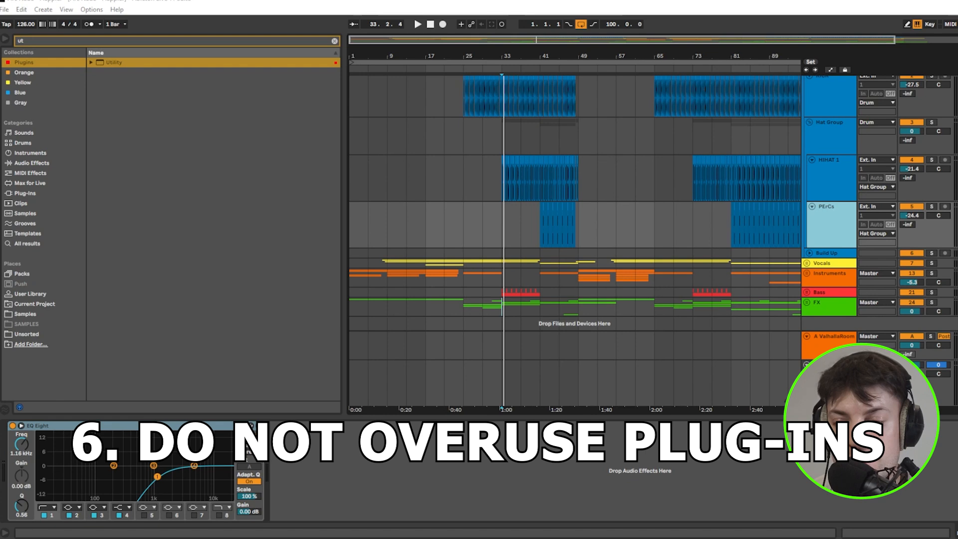
Step: Review the effect chains on the KICK, Hat Group, HIHAT 1 and PErCs tracks in turn
scroll(807, 180, "up", 2)
left_click(820, 126)
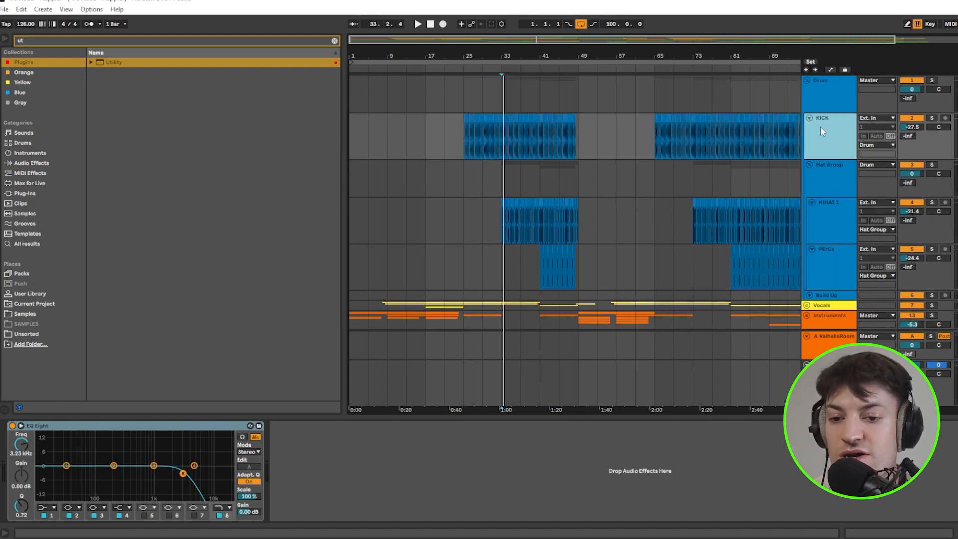
left_click(826, 177)
left_click(835, 223)
left_click(835, 270)
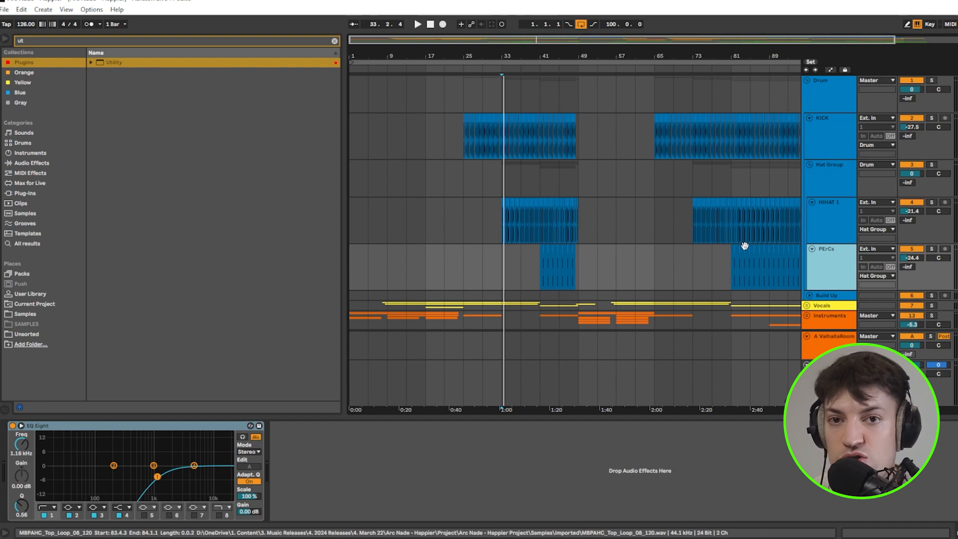
Step: Toggle Mono in the Utility device on the Master track to check the mix in mono
scroll(745, 246, "down", 2)
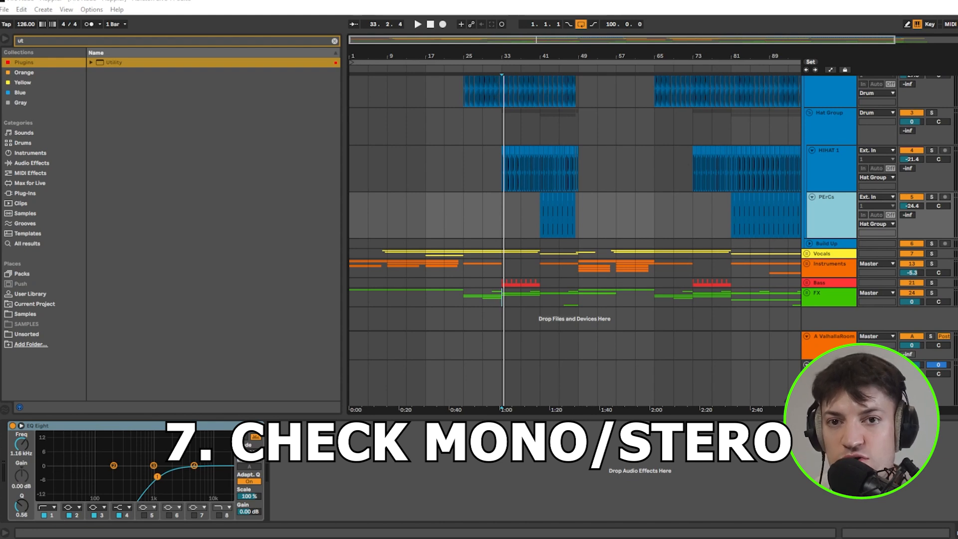
left_click(829, 368)
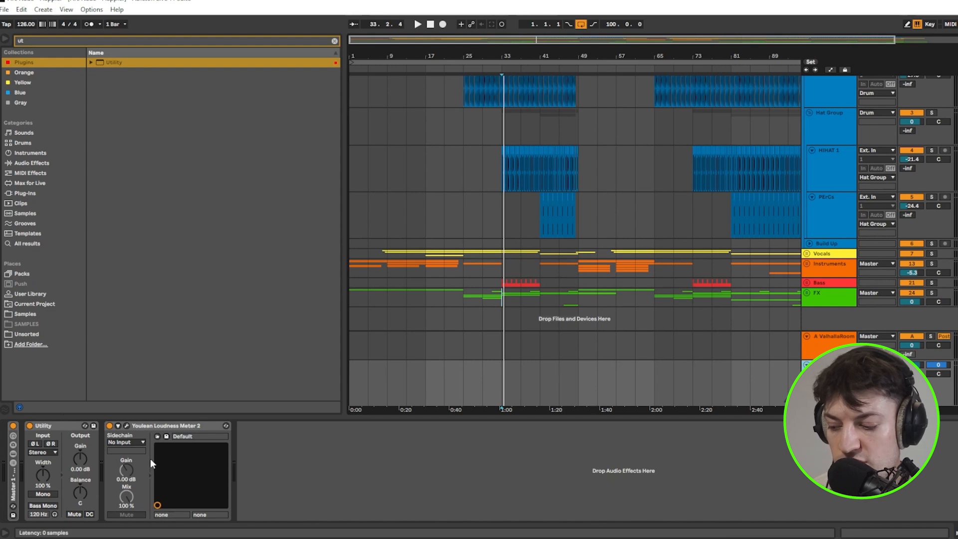
left_click(43, 494)
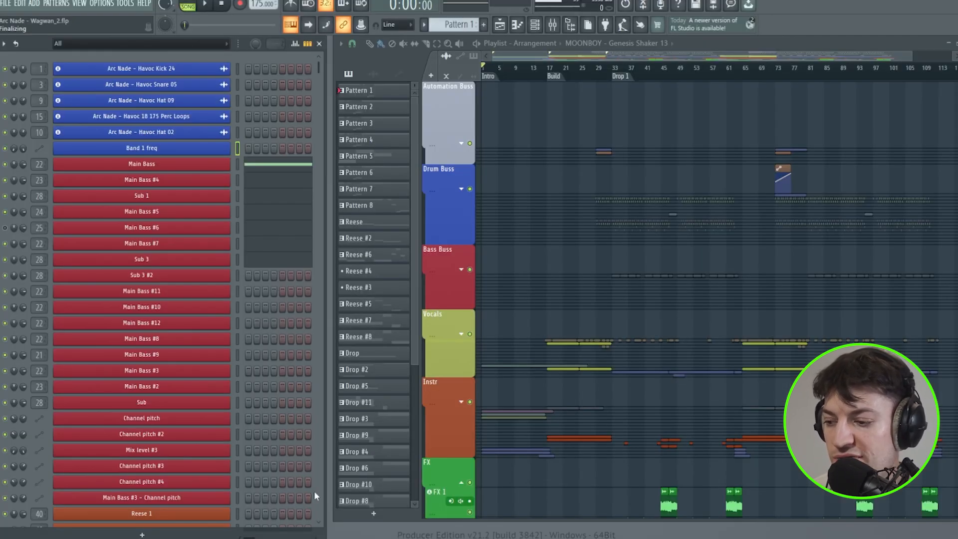
Step: In the FL Studio mixer, try 100% merged stereo separation on the Master track and reset it to original
left_click(553, 24)
left_click_drag(58, 264, 58, 225)
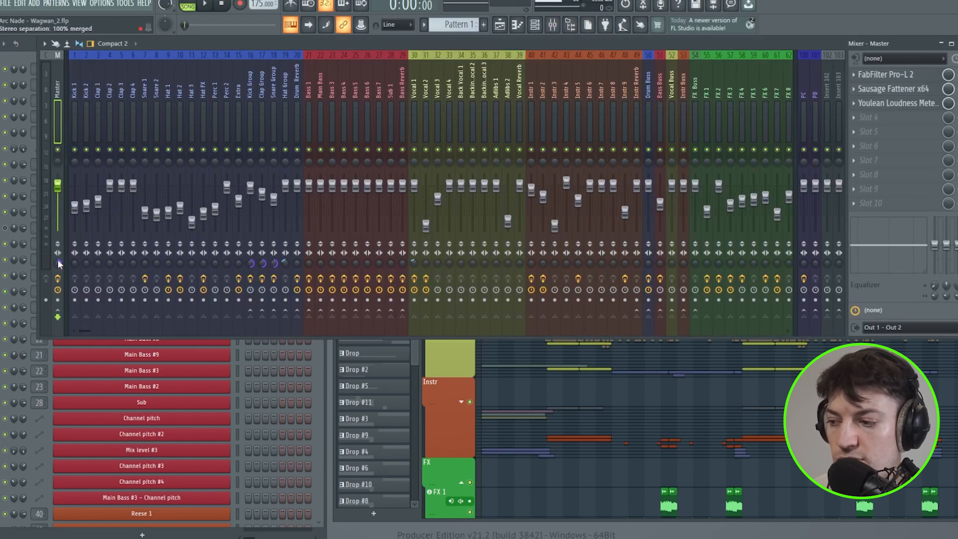
right_click(58, 264)
left_click(73, 270)
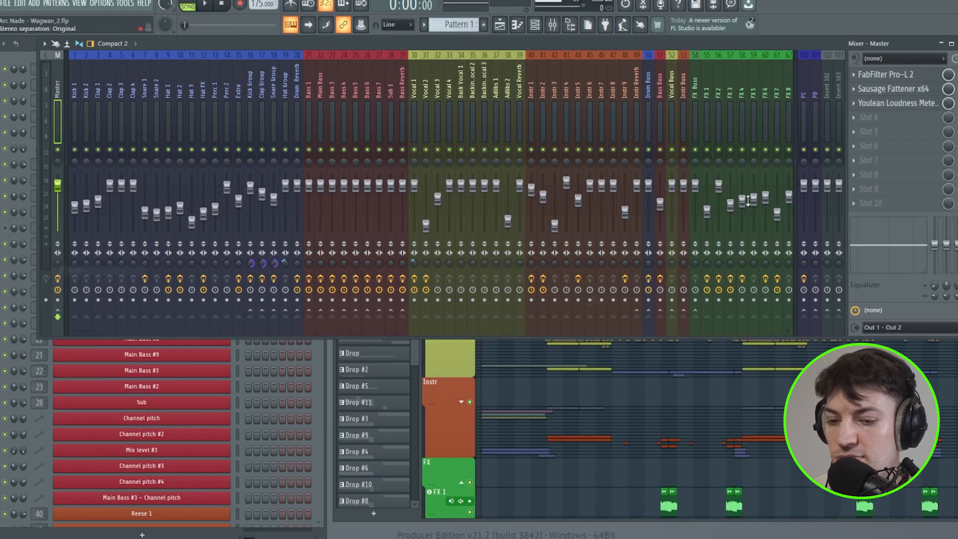